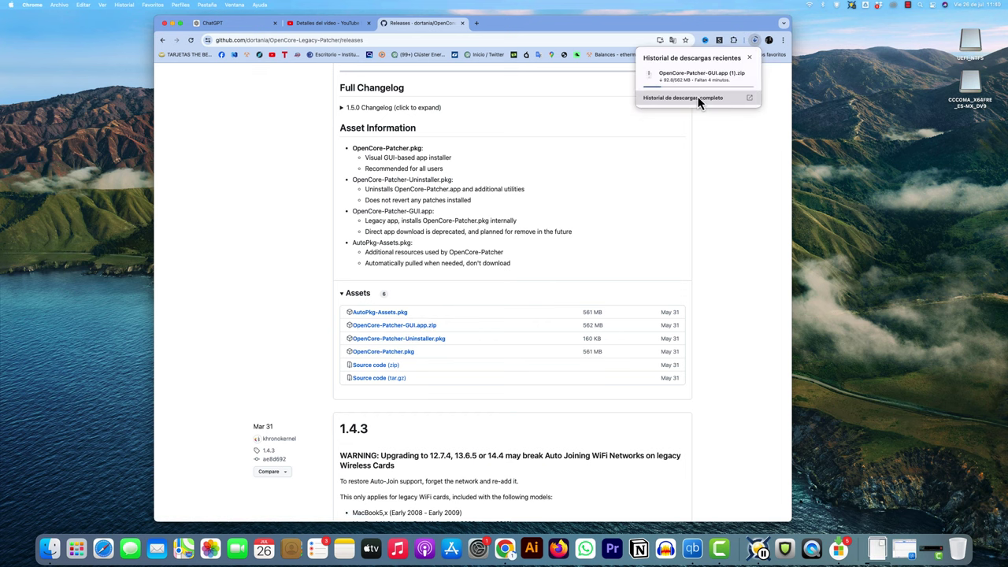
Switch to qBittorrent, review the Big Sur, Monterey, Sonoma and Ventura installer torrents and the Sonoma peers, and minimize the window
key(super+Tab)
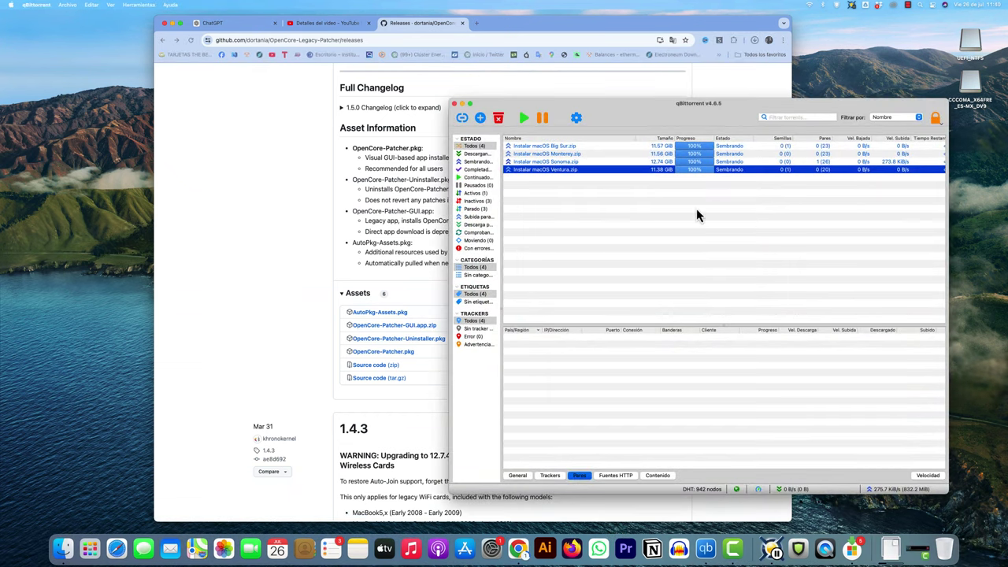
click(544, 146)
click(552, 154)
click(555, 162)
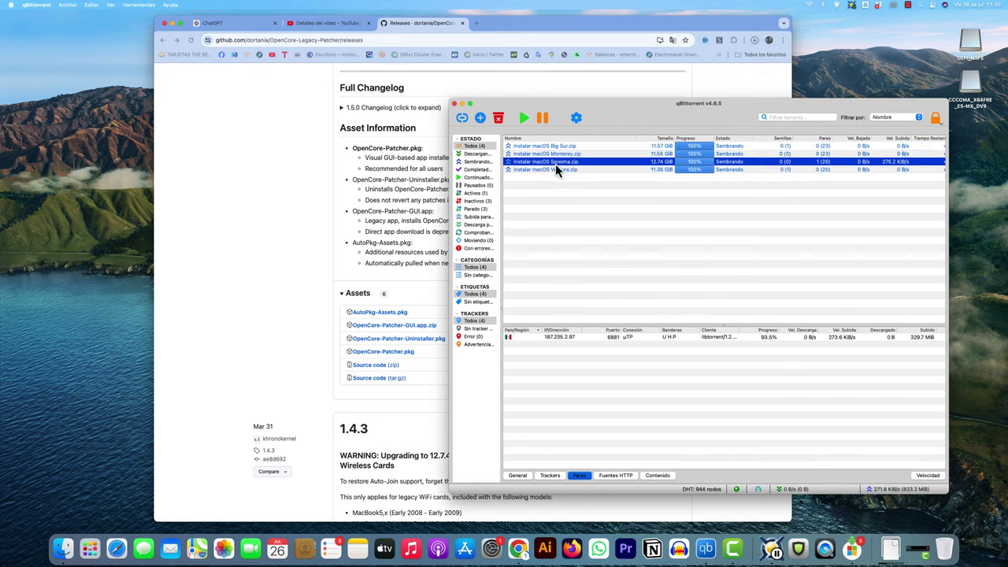
click(560, 170)
click(624, 207)
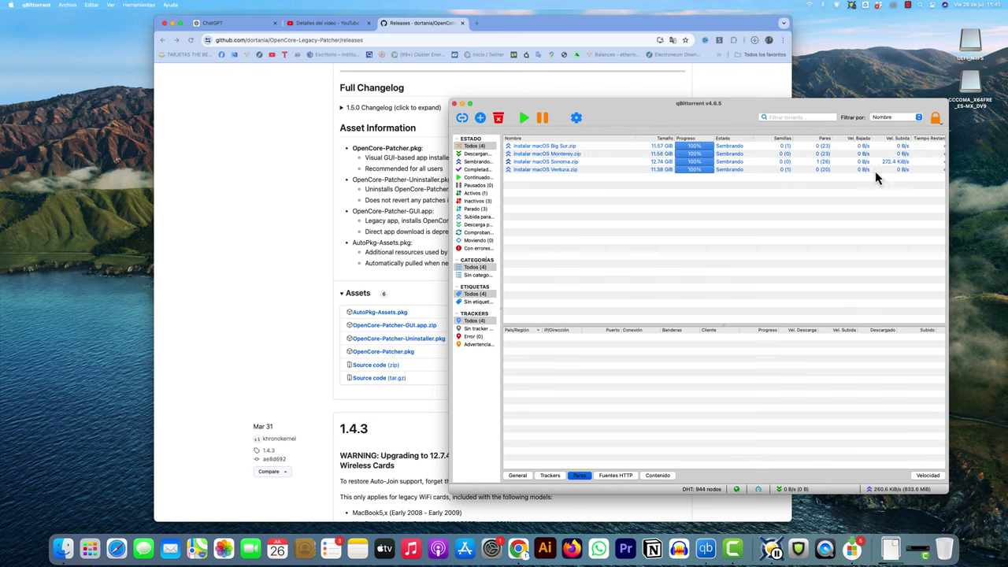
click(821, 162)
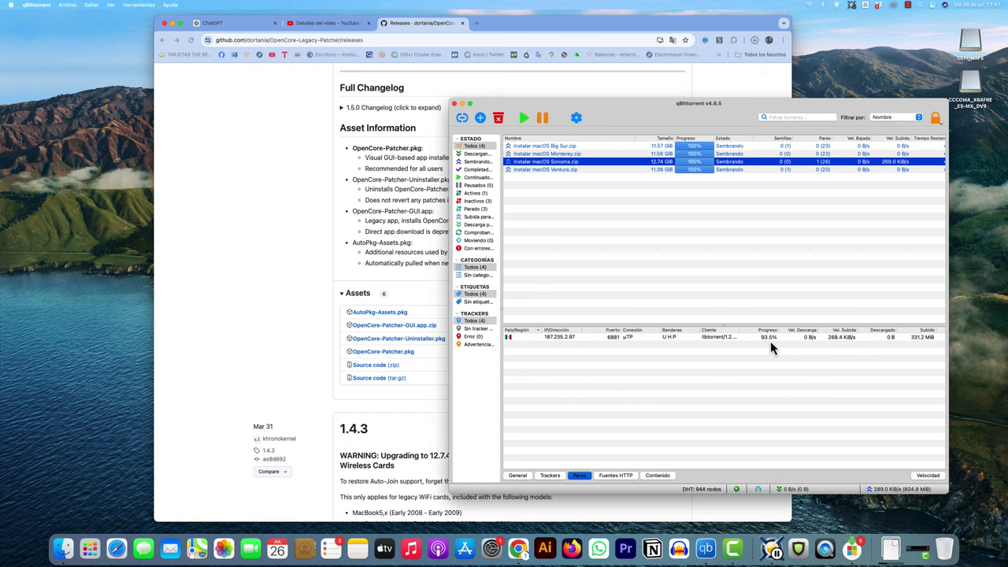
click(713, 213)
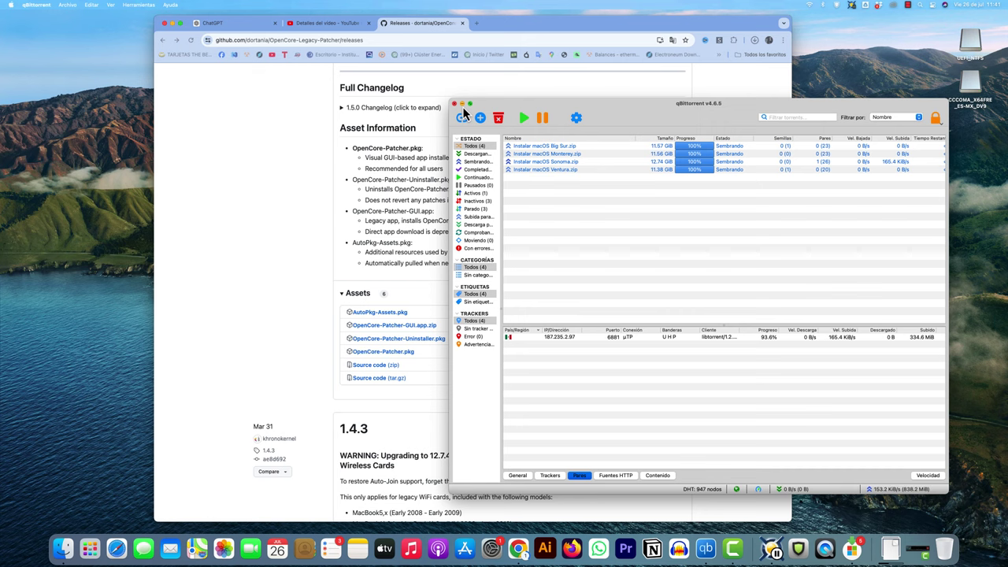
click(462, 104)
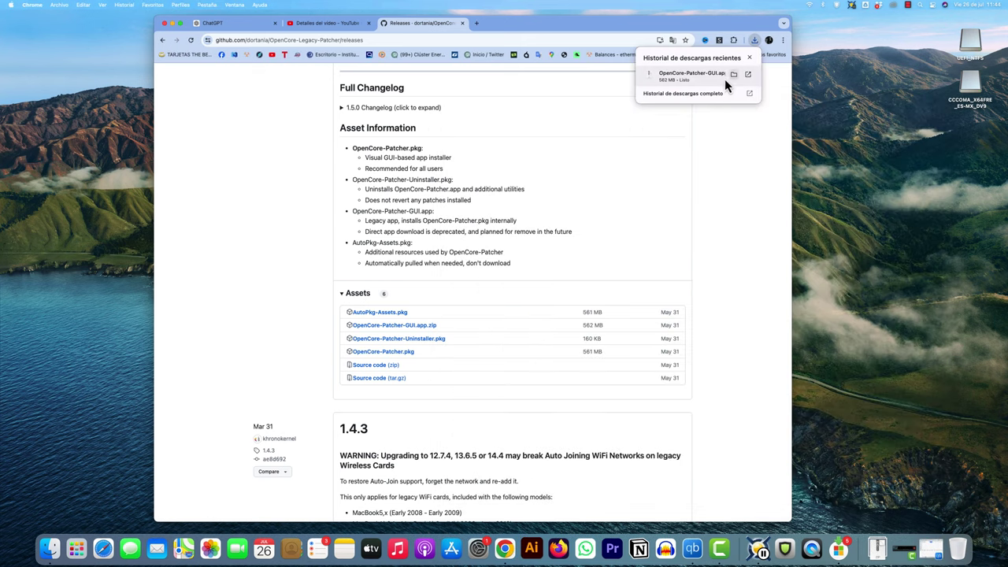
Extract the downloaded OpenCore-Patcher-GUI.app (1).zip in the Descargas folder and launch OpenCore-Patcher 2
click(733, 76)
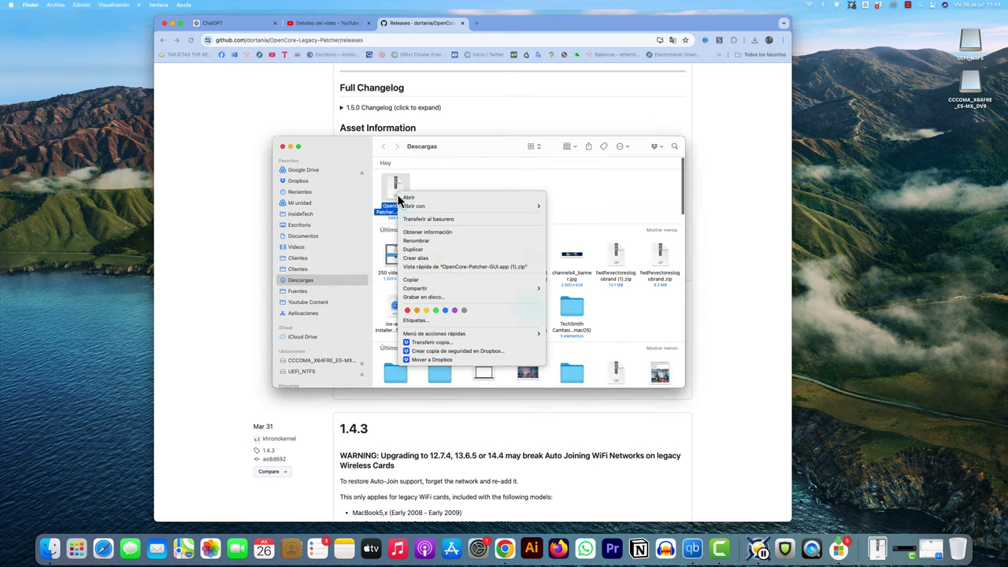
right_click(399, 194)
mouse_move(431, 206)
click(579, 207)
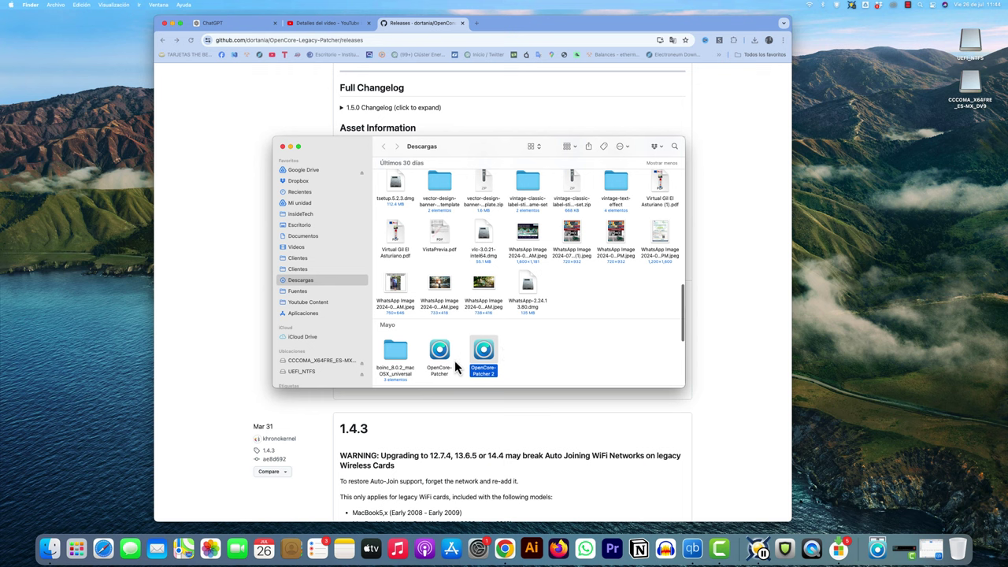
click(507, 361)
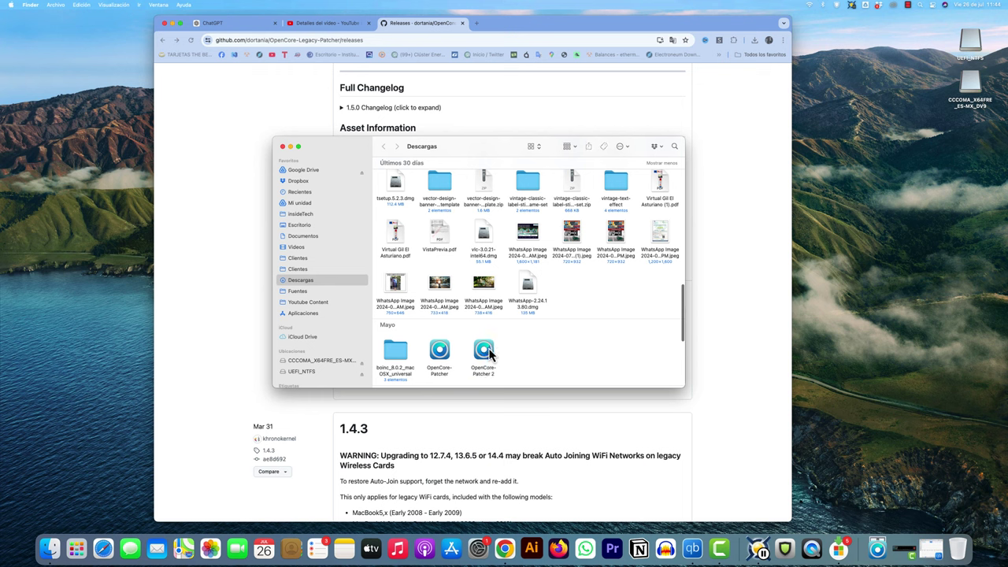
double_click(486, 353)
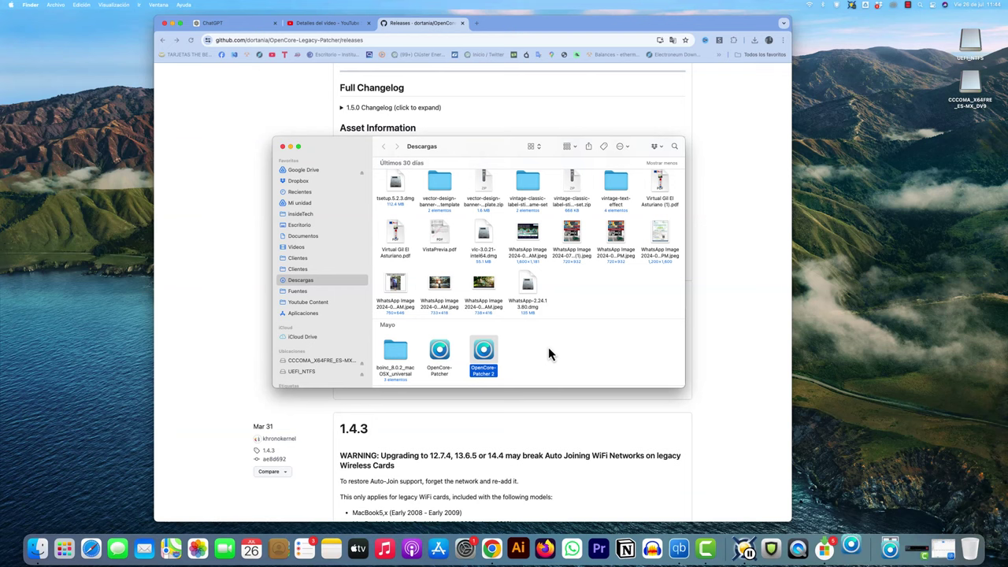
Minimize the Descargas and browser windows, and move the Aplicaciones window and the OpenCore-Patcher 2 verification dialog aside
click(291, 147)
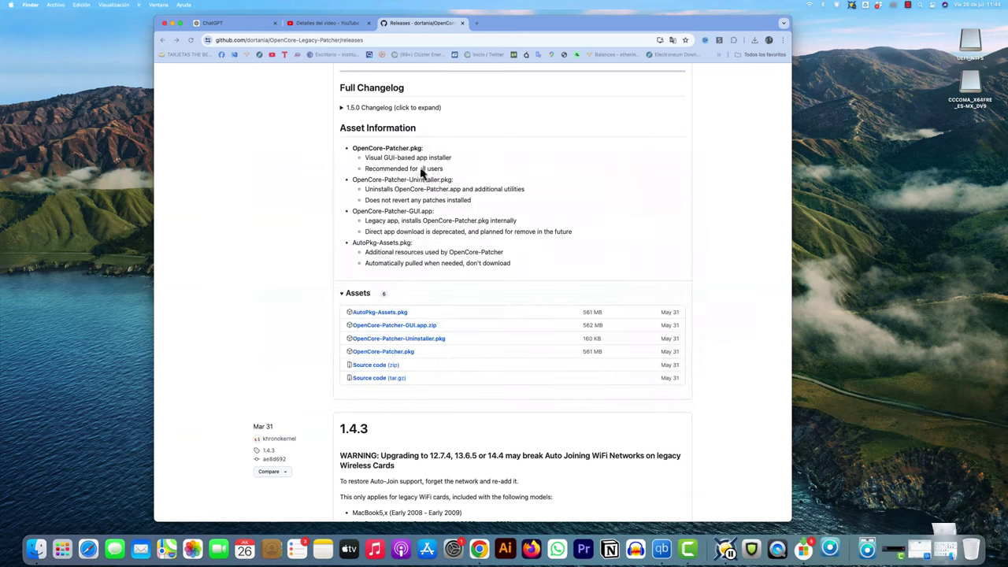
click(172, 24)
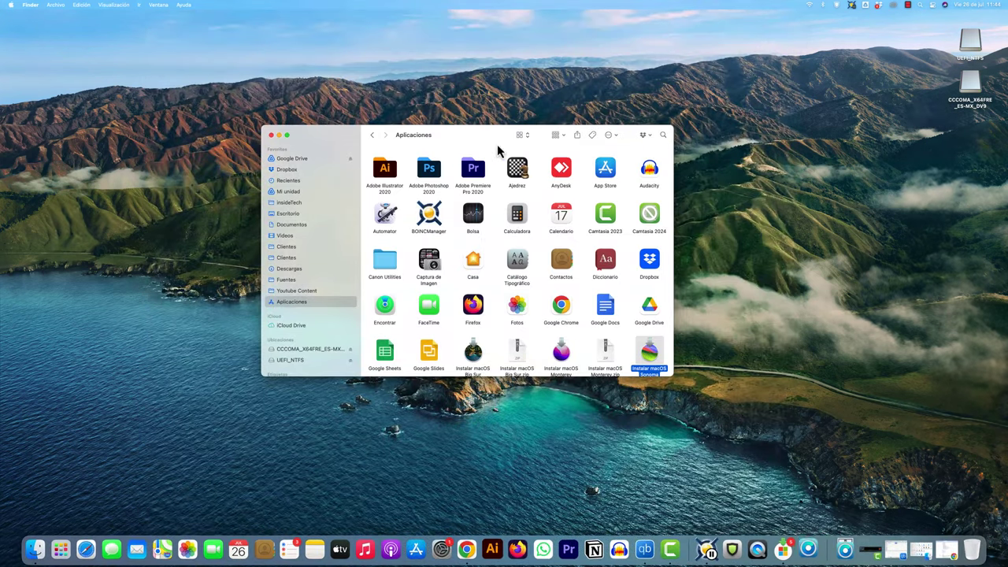
drag(450, 135, 264, 71)
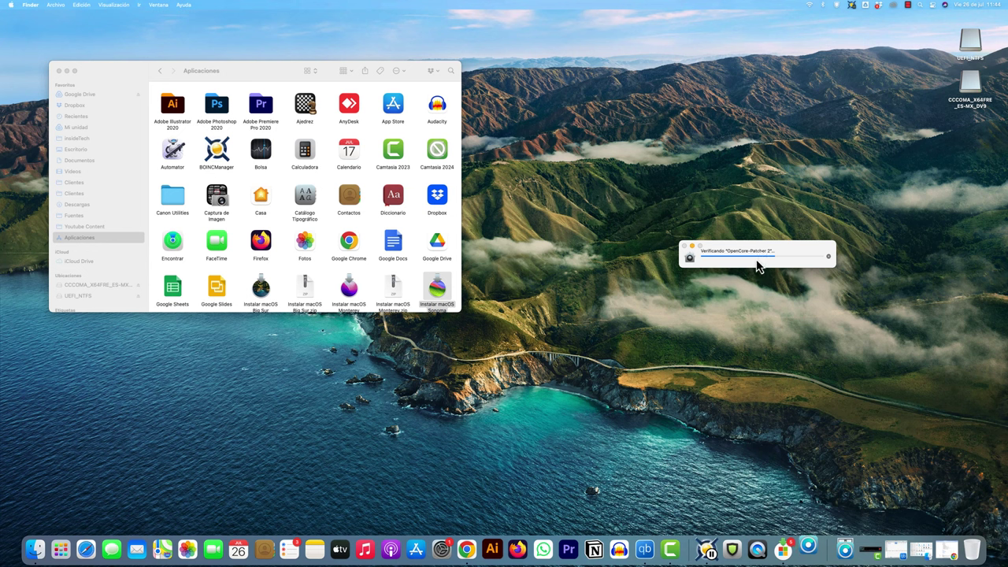
drag(765, 257, 634, 246)
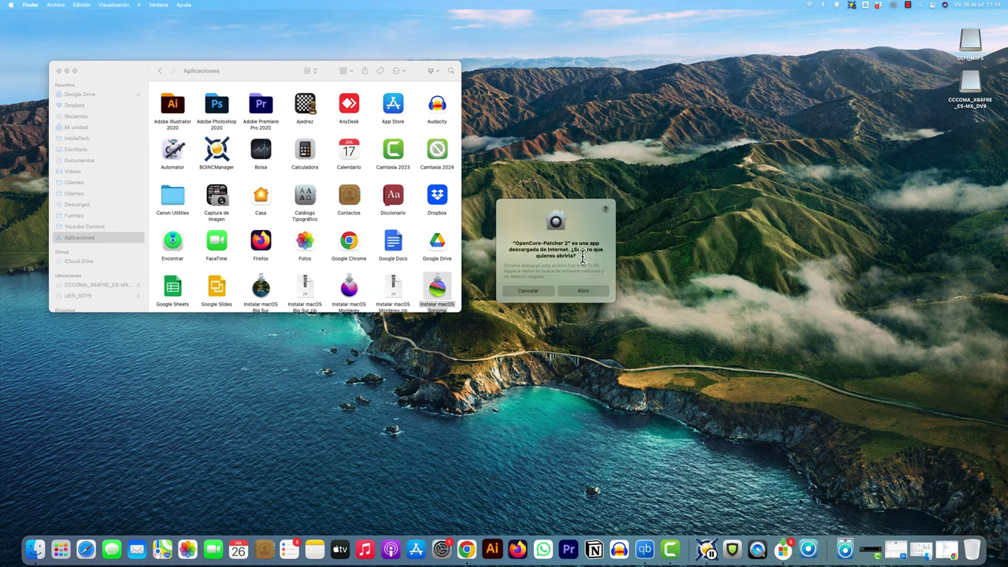
Allow the downloaded OpenCore-Patcher 2 to open and enter the account password to authorize installing its additional components
click(579, 291)
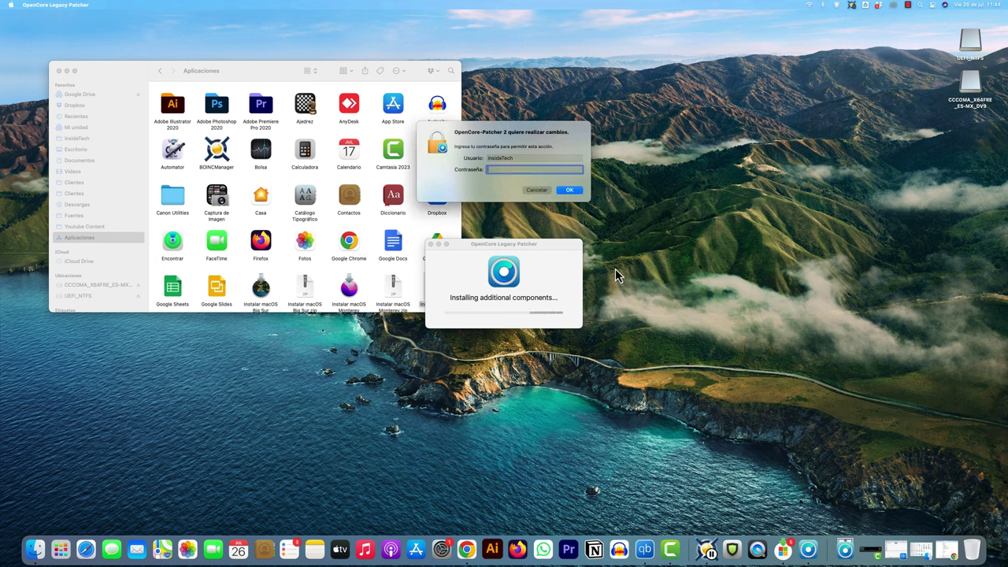
text(•••••)
key(Return)
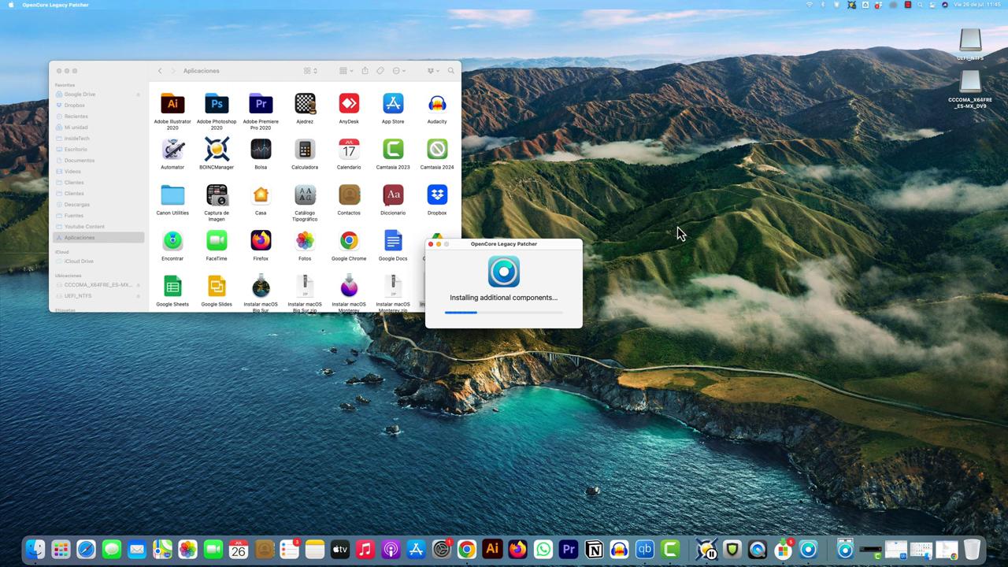
Find and open Utilidad de Discos, examine the external Media USB drive's capacity and partitions, and close the window
key(super+space)
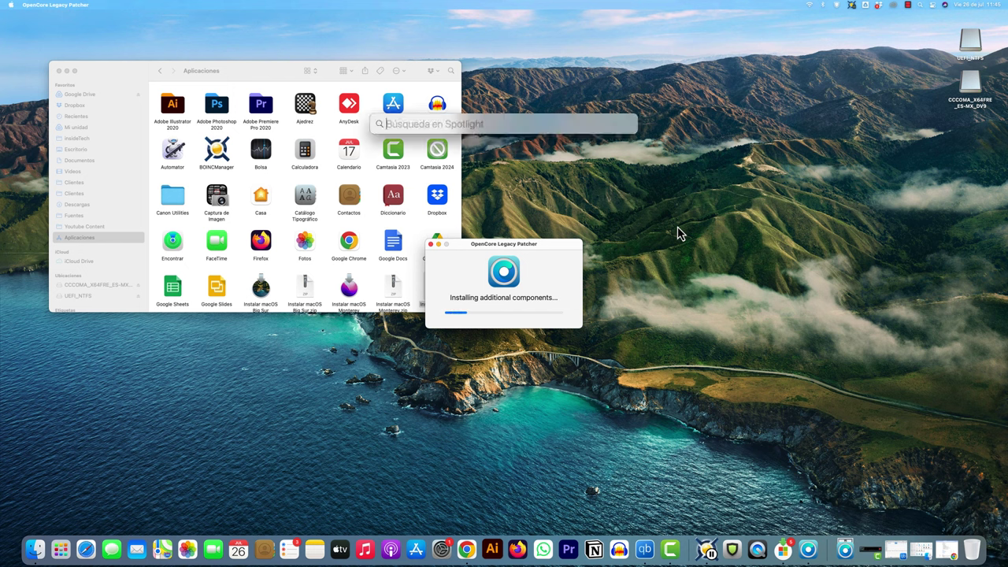
text(utilidad)
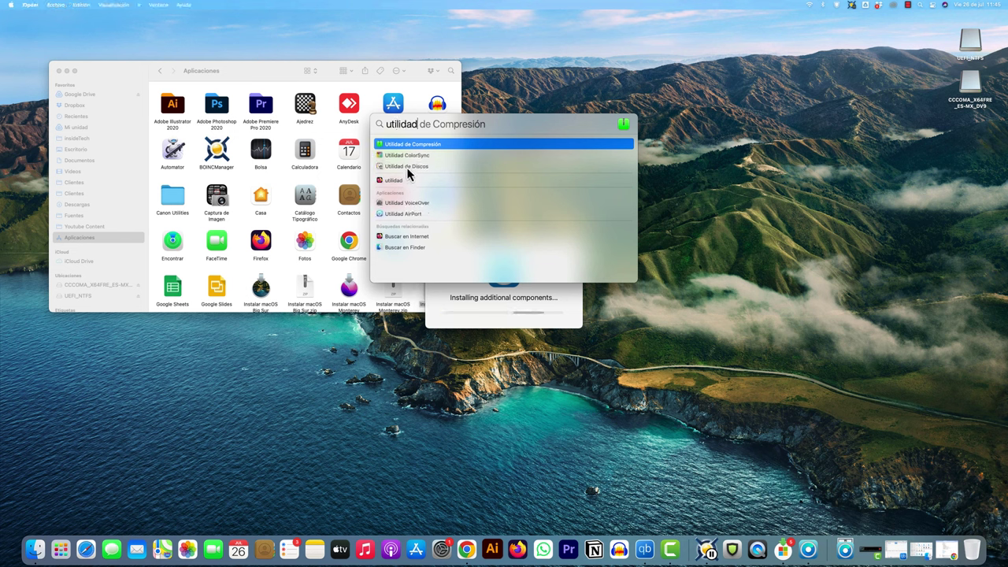
click(407, 175)
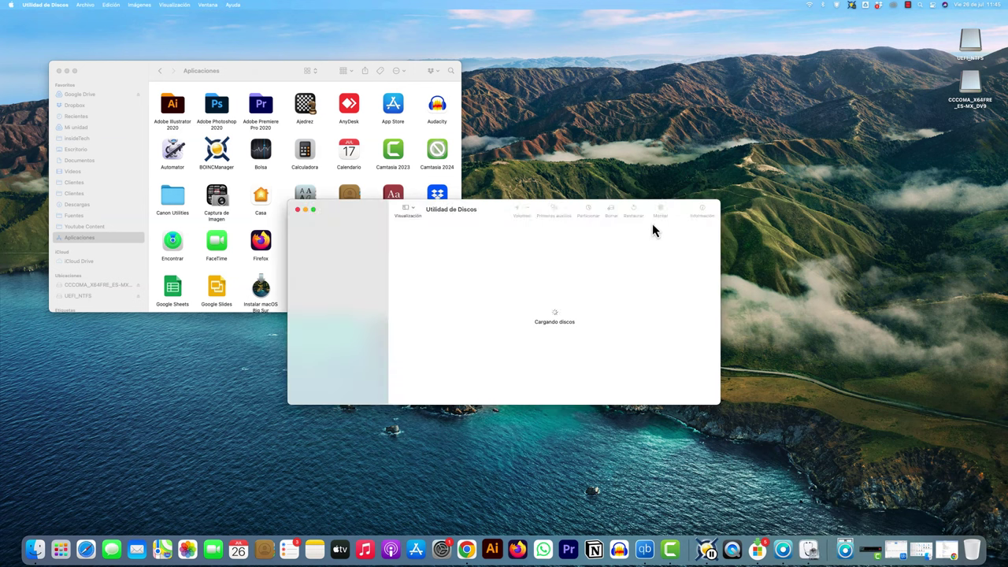
click(970, 49)
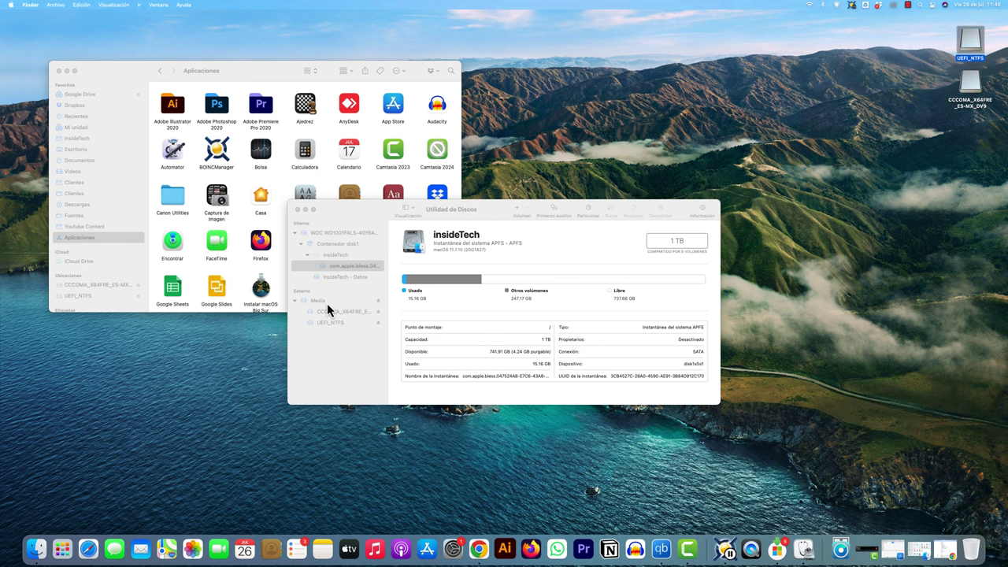
click(319, 305)
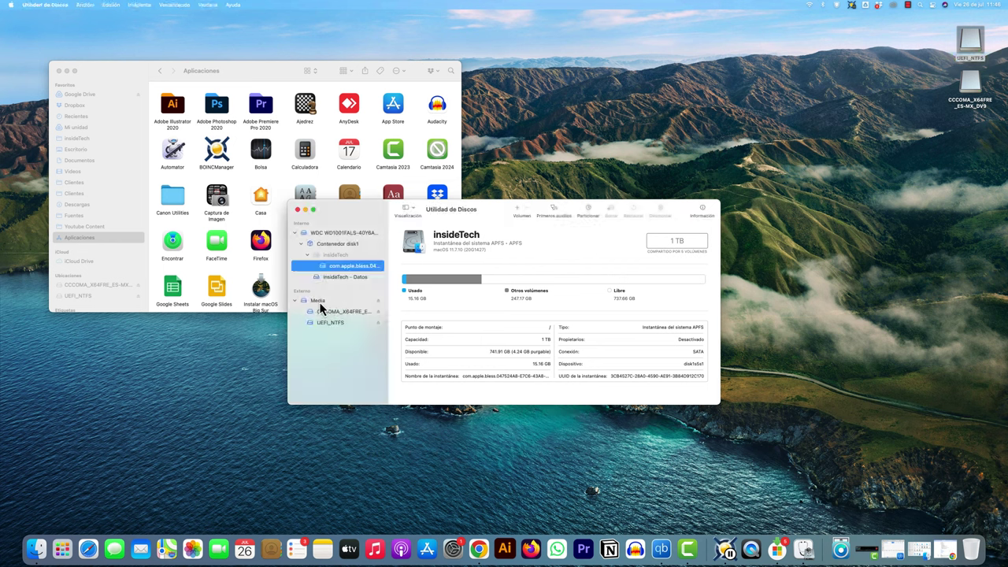
click(319, 304)
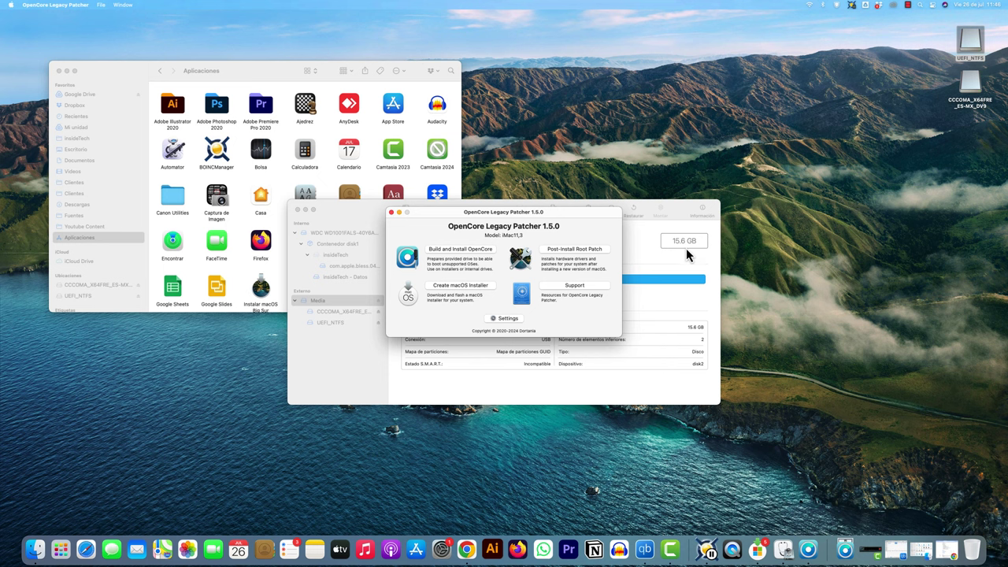
click(633, 254)
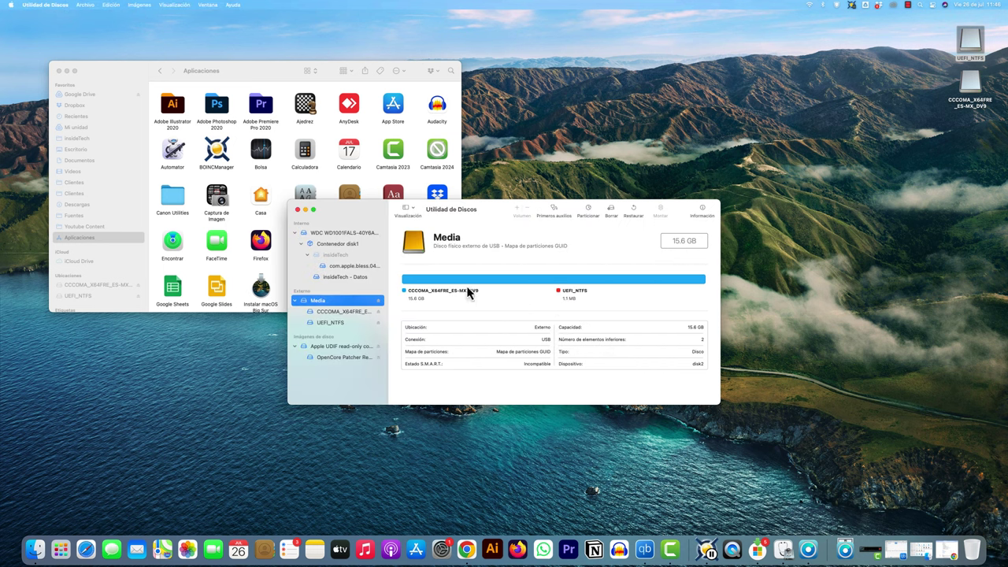
click(298, 210)
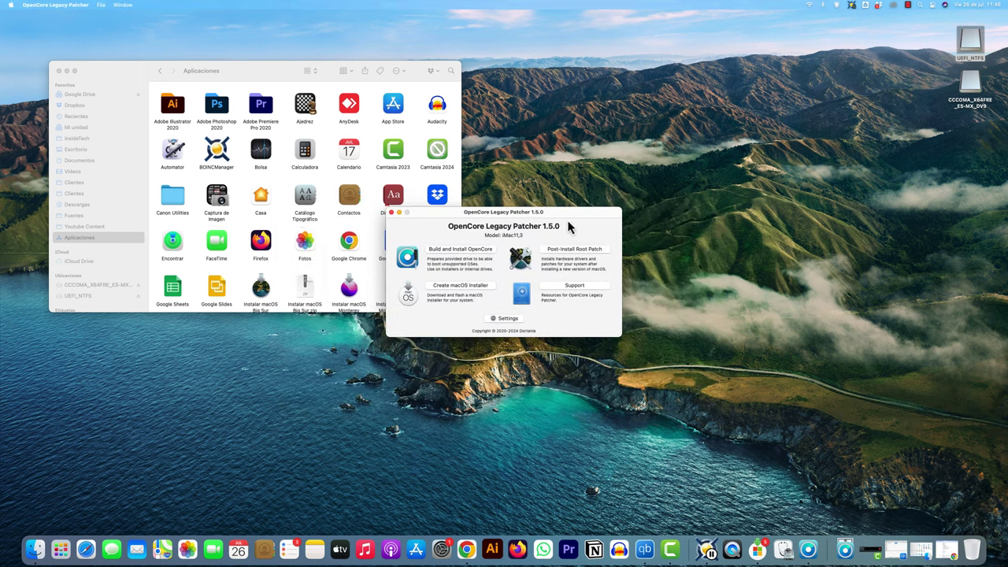
Clear away the Aplicaciones window and create a macOS Monterey 12.7.5 (21H1222) USB from the existing installer on disk2: Media, confirming the erase
click(67, 71)
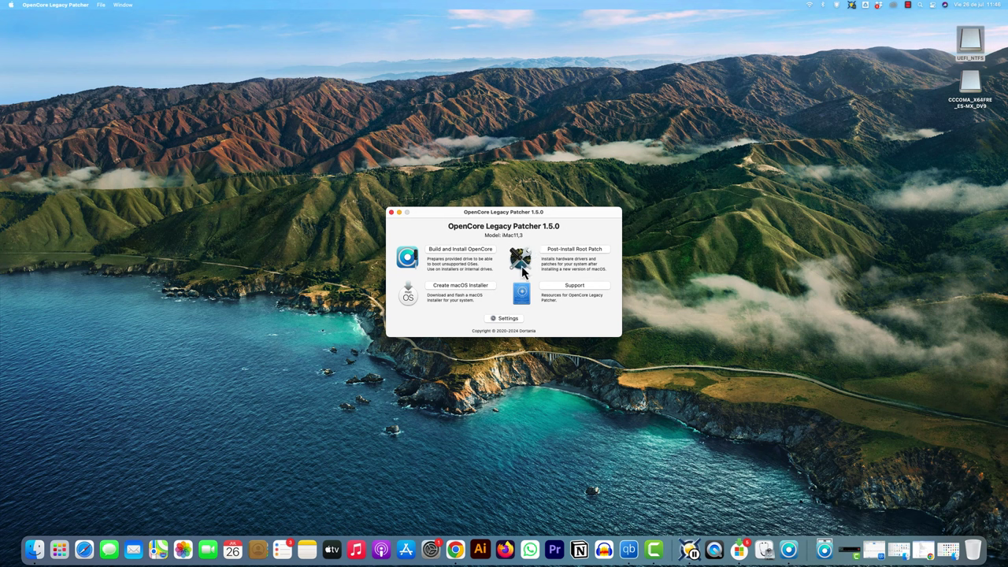
click(463, 289)
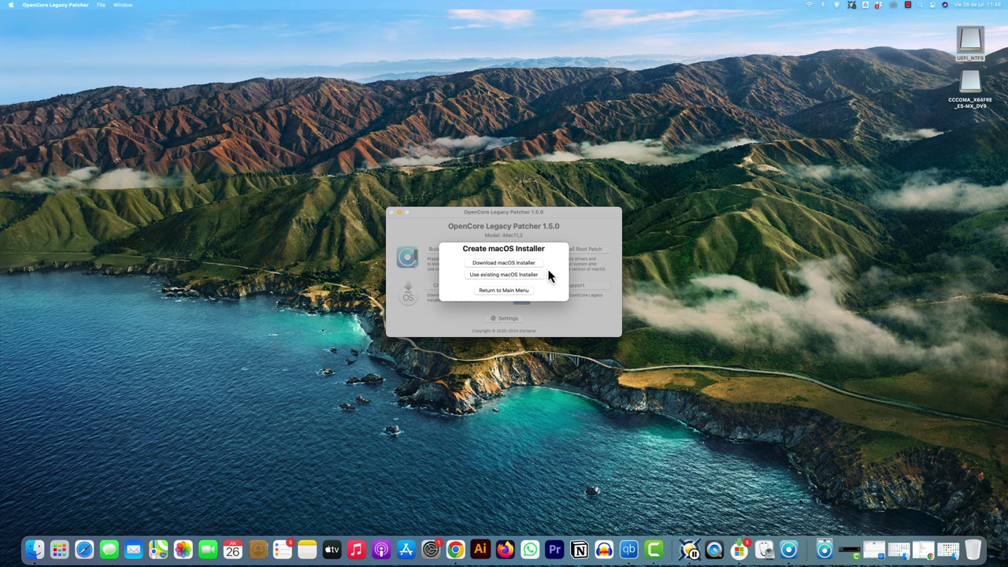
click(483, 276)
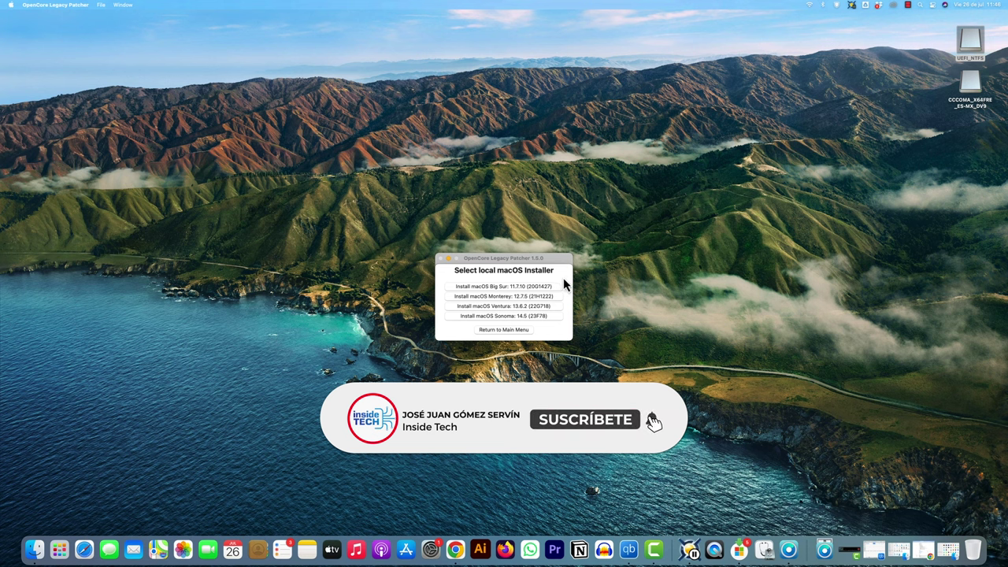
click(492, 299)
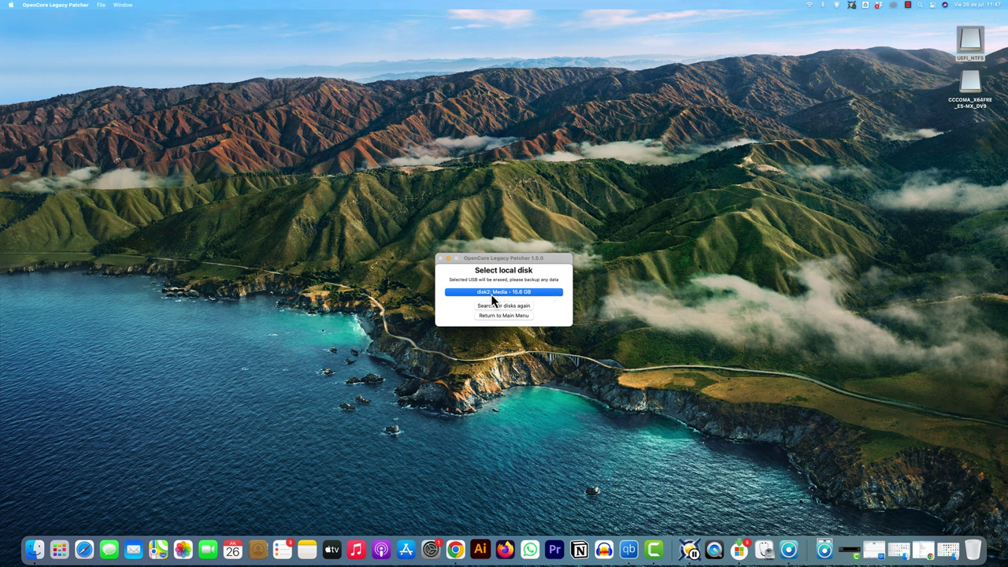
click(509, 293)
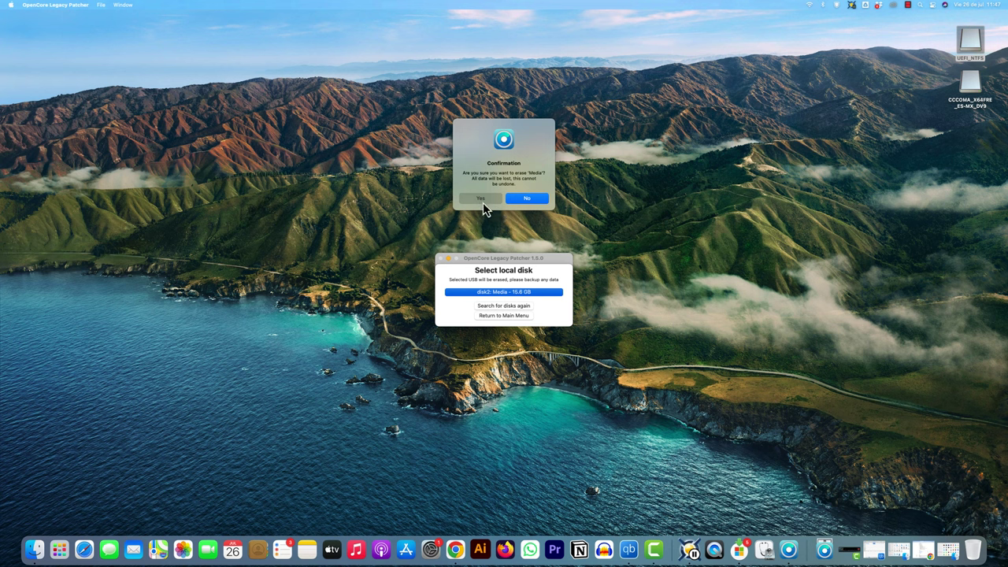
click(482, 199)
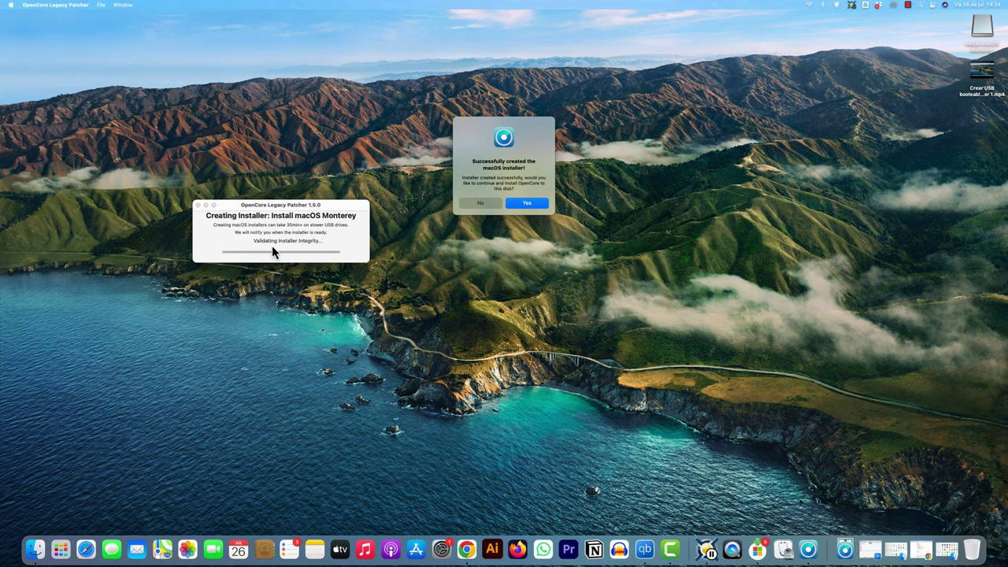
Accept continuing with OpenCore for the new installer drive and install the built configuration to the disk2s1 EFI volume on disk2 - Media
drag(502, 183, 536, 189)
click(505, 185)
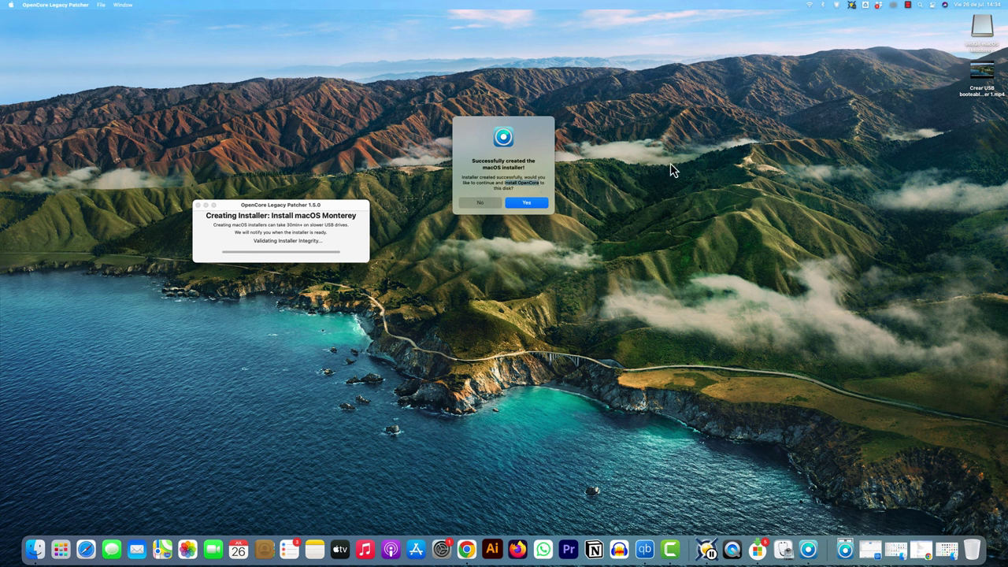
click(517, 186)
click(525, 204)
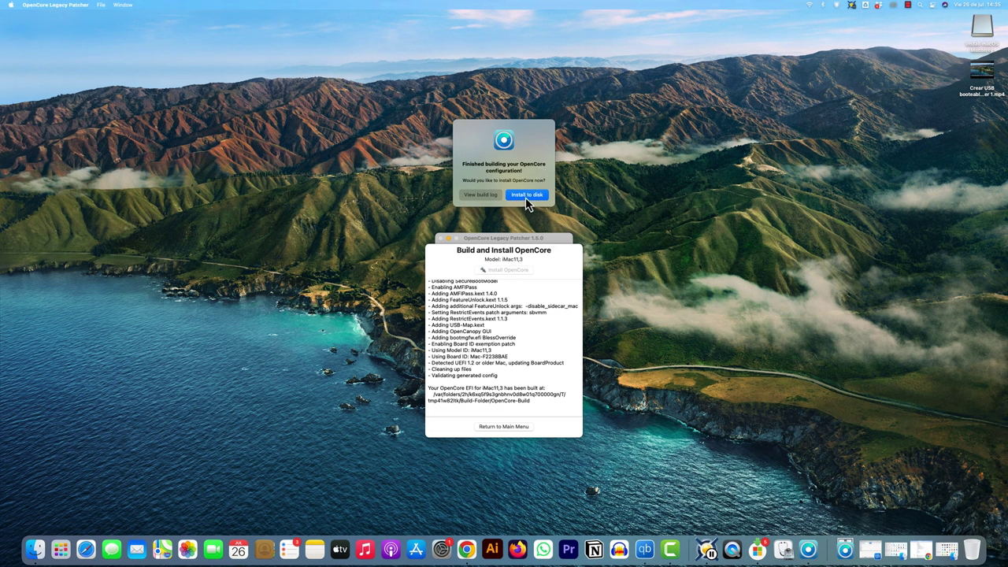
click(525, 197)
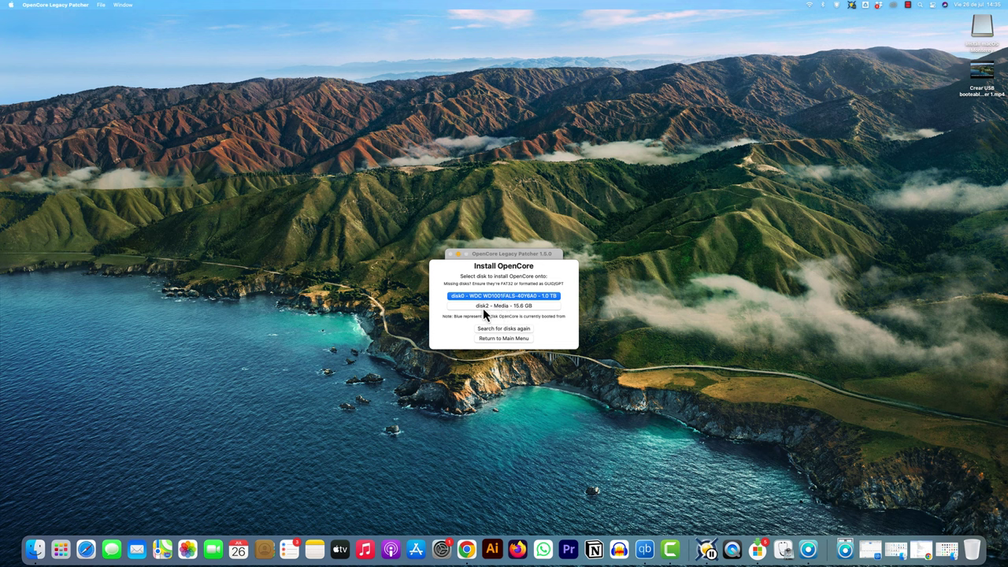
click(483, 308)
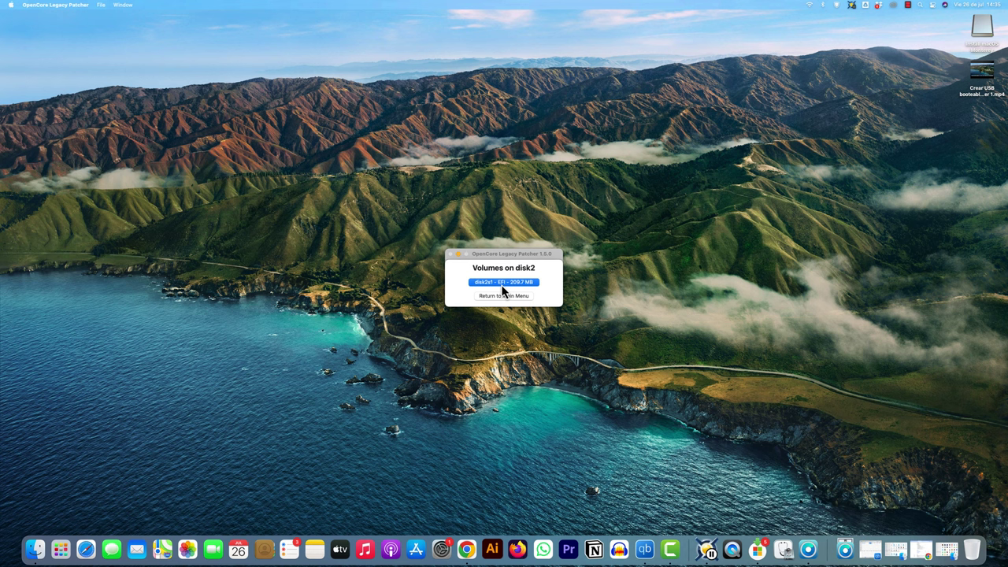
click(501, 284)
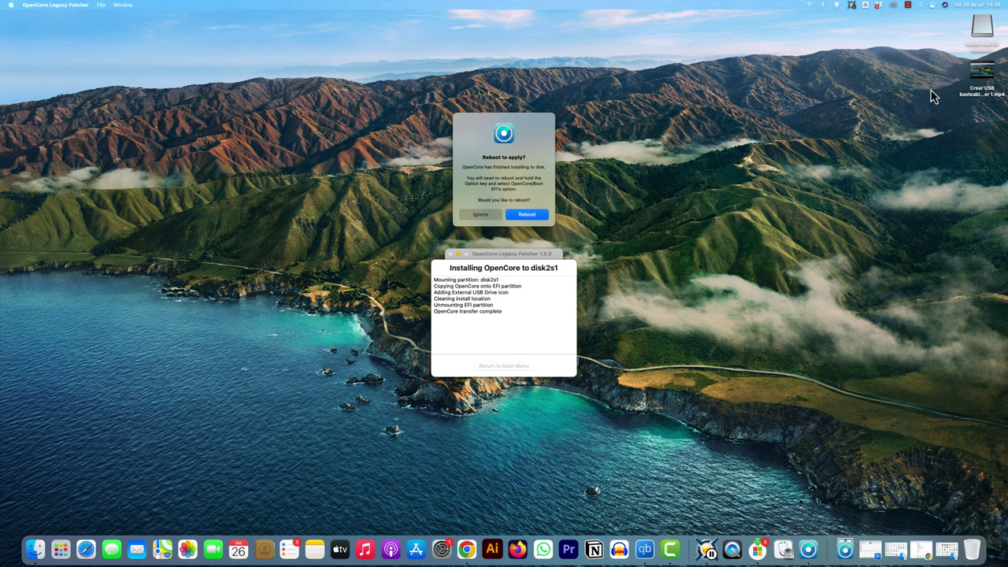
Move the Install macOS Monterey drive icon to the middle of the desktop beside the OpenCore window and select it
drag(985, 33, 639, 245)
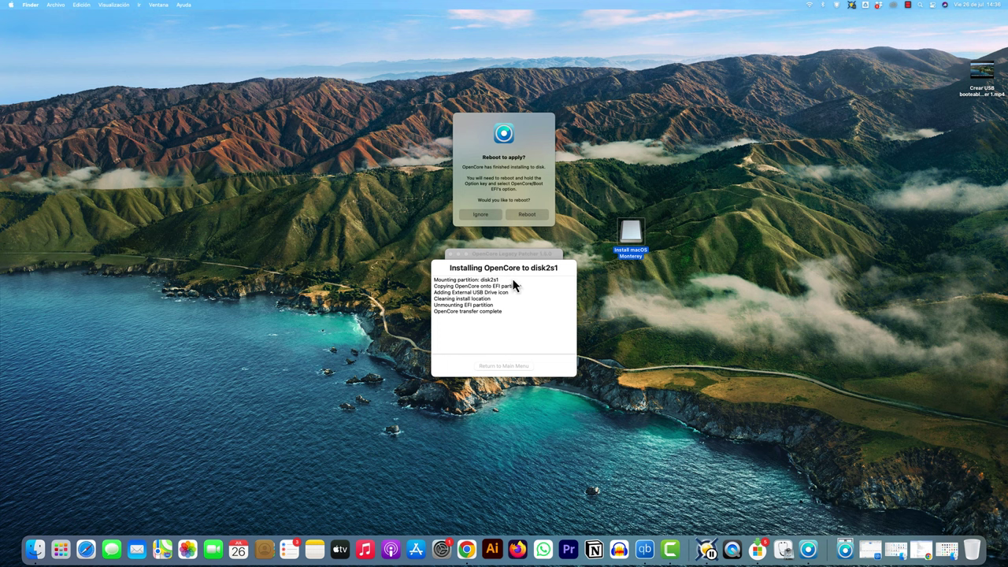
click(609, 262)
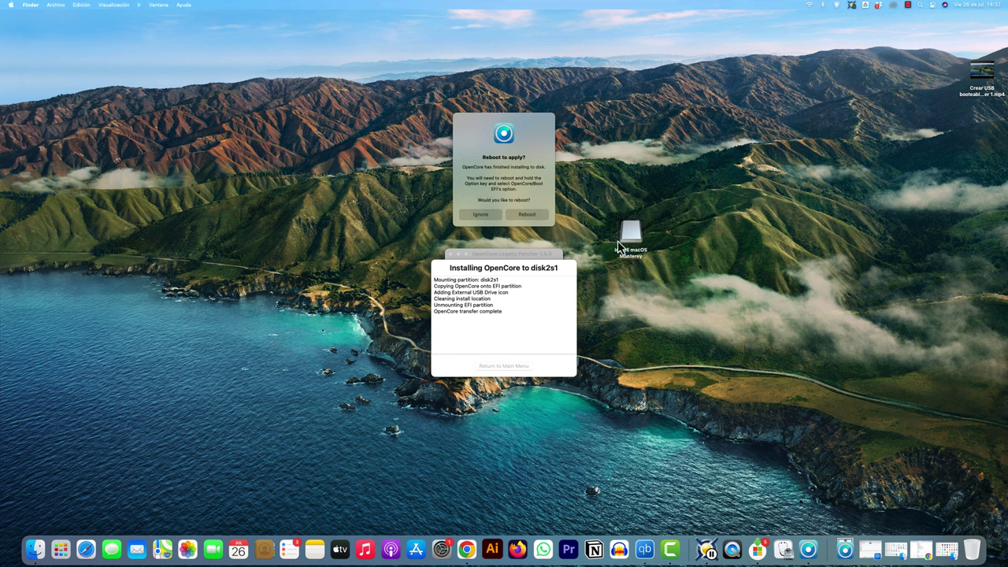
click(637, 248)
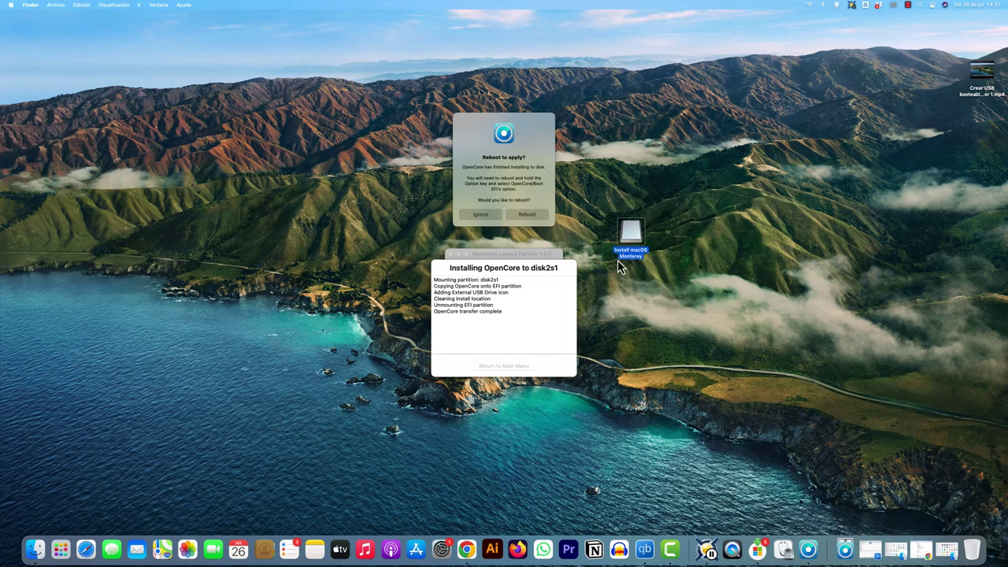
Open this Mac's system information, examine its hardware summary, installed memory and the storage of its drives, and close the window
click(11, 4)
click(248, 102)
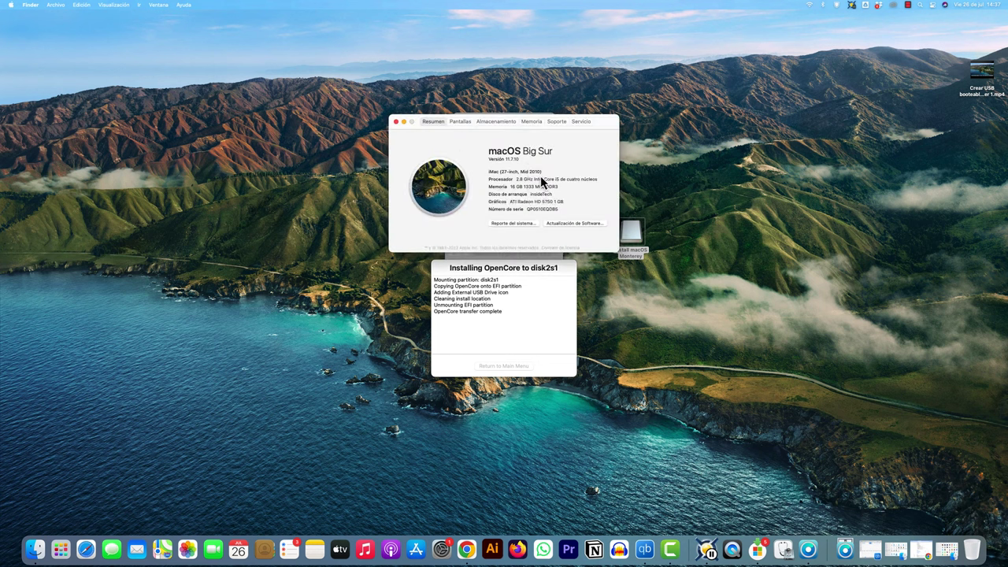
drag(509, 186, 519, 188)
click(513, 187)
double_click(513, 187)
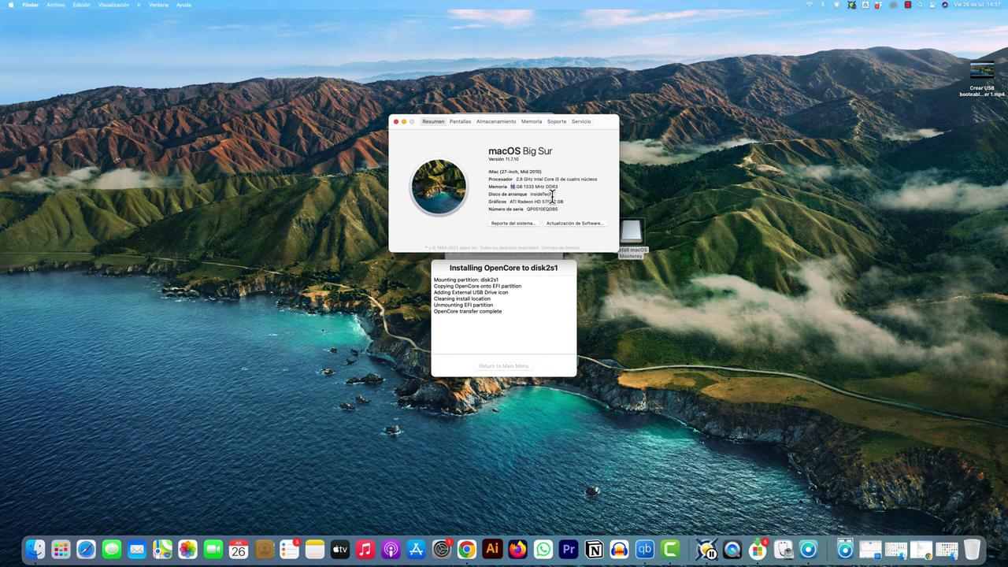
click(496, 121)
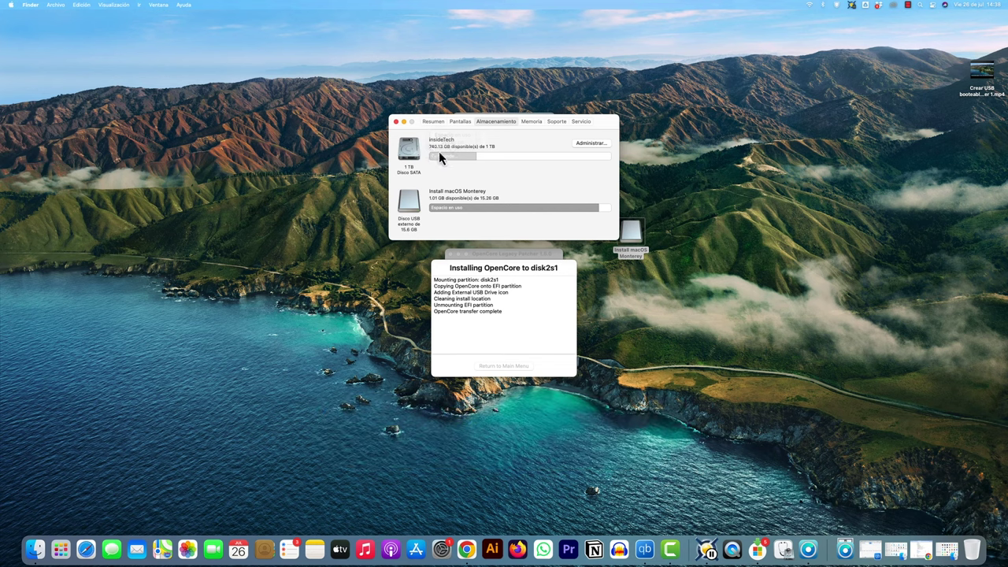
click(395, 122)
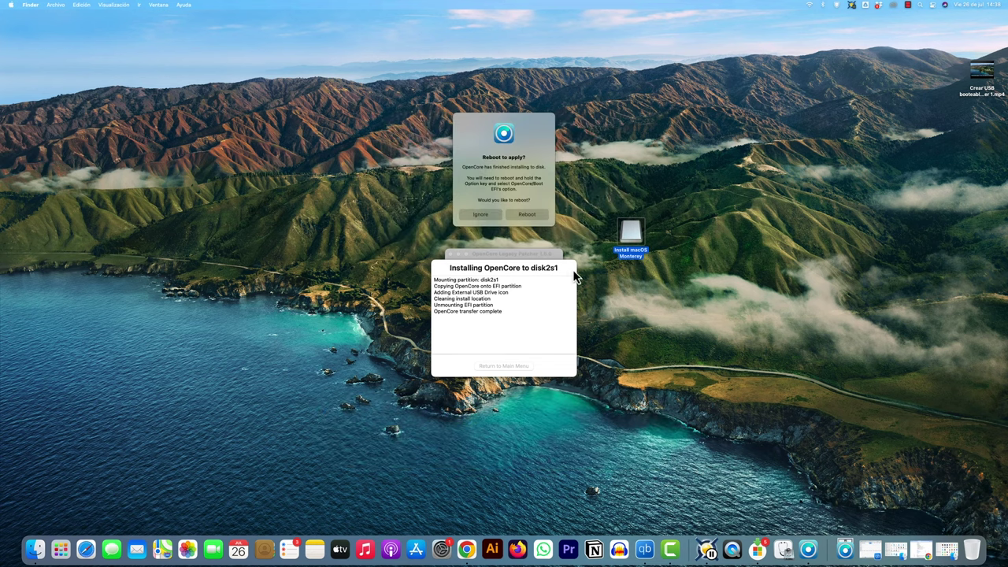